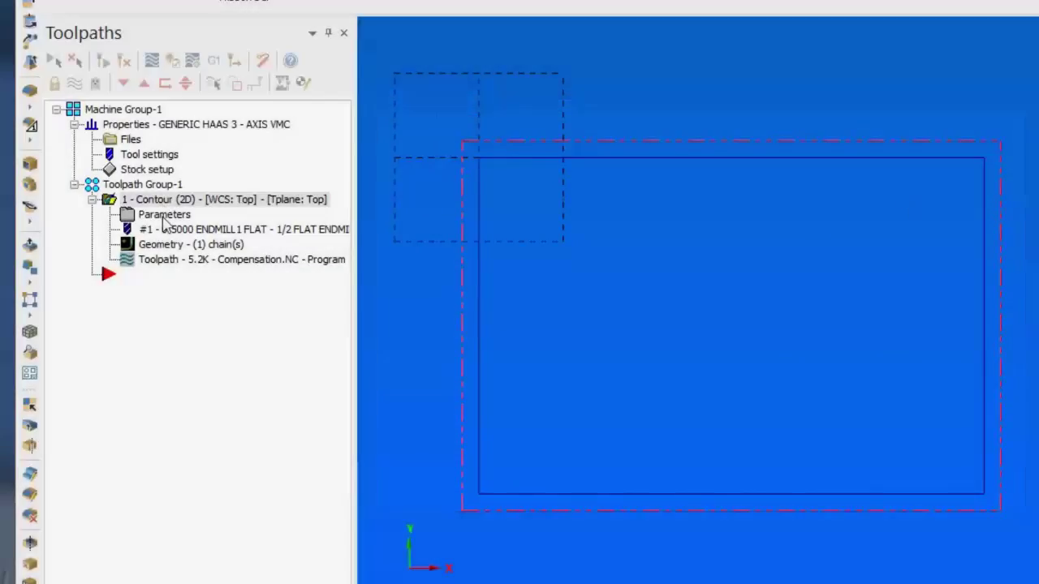
Open the 2D contour operation's parameters, review its tool definition and go to the cut parameters.
{"action": "left_click", "coordinate": [164, 215]}
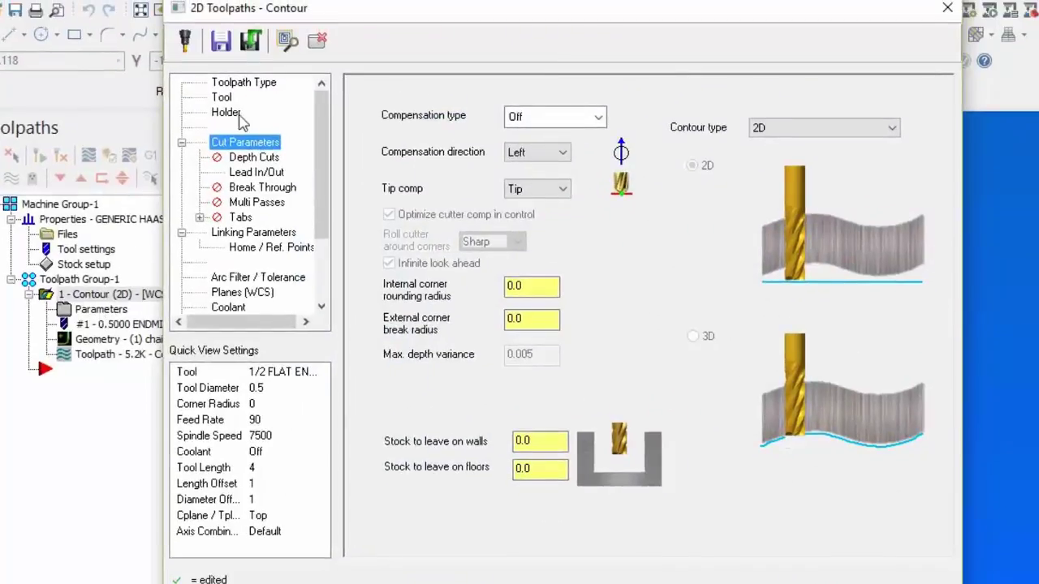
{"action": "left_click", "coordinate": [221, 100]}
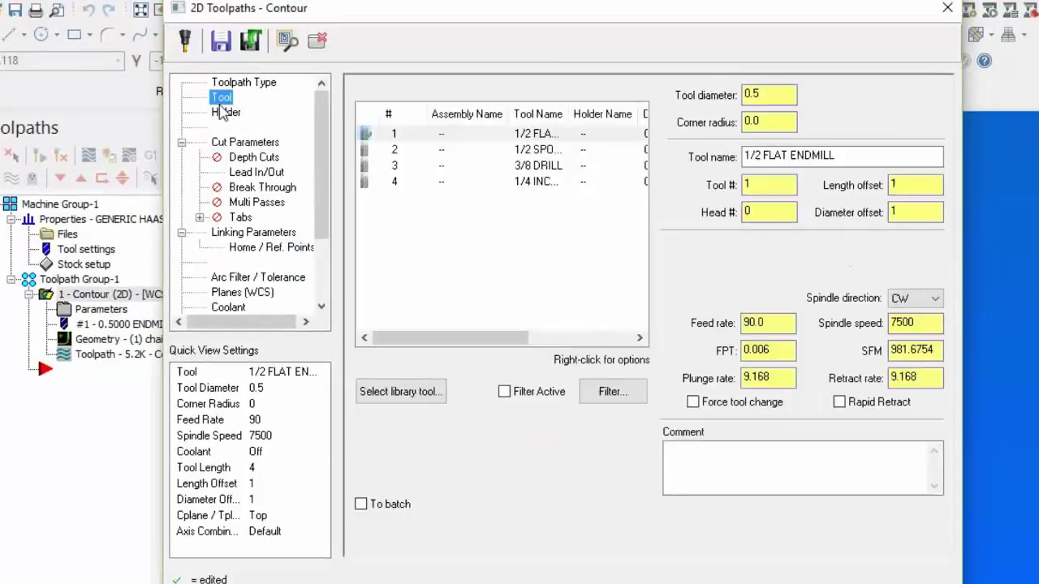
{"action": "left_click", "coordinate": [239, 143]}
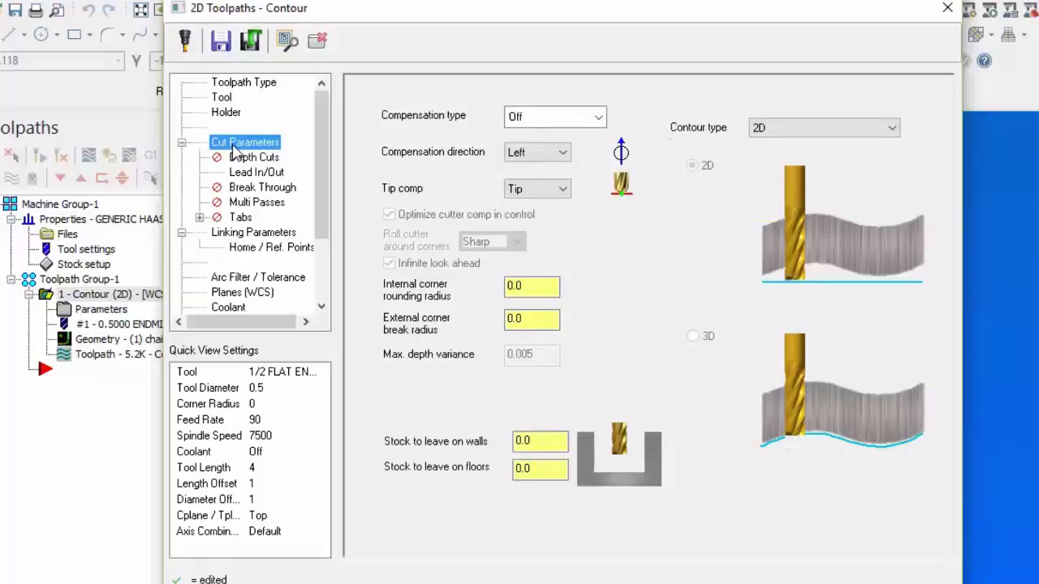
Try the Center option for tip compensation and return it to Tip.
{"action": "left_click", "coordinate": [548, 195]}
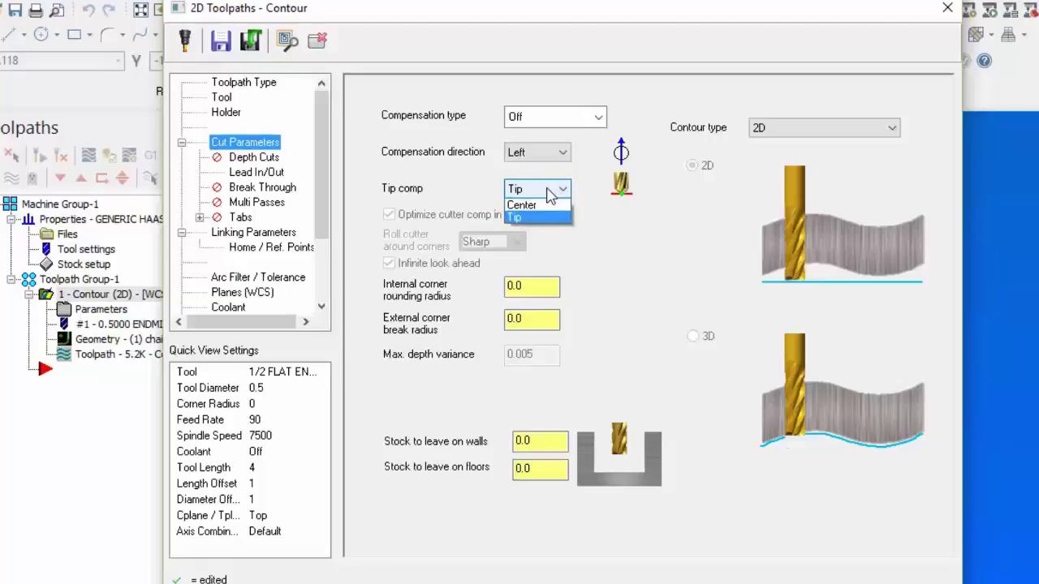
{"action": "left_click", "coordinate": [523, 206]}
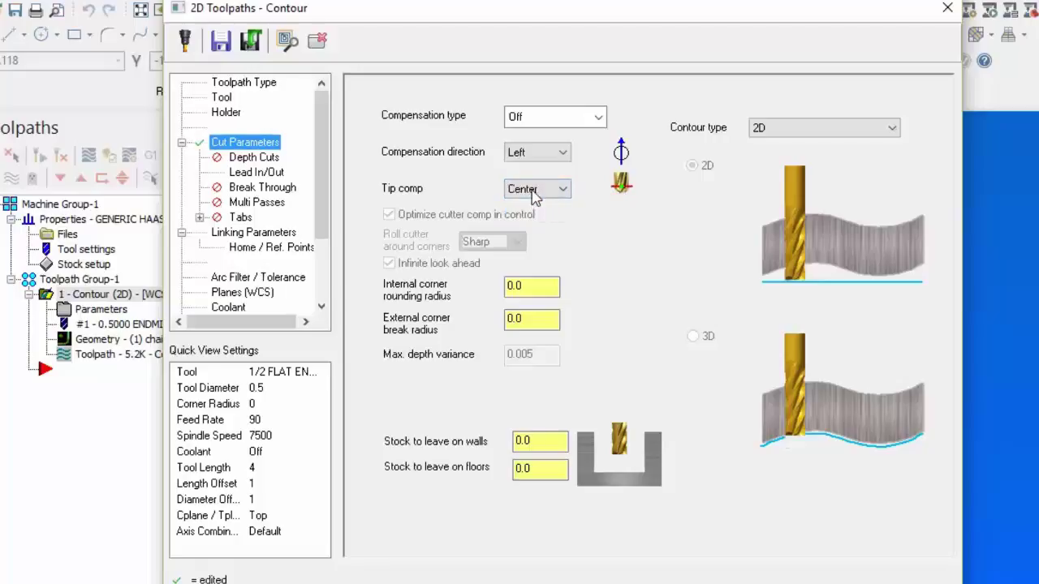
{"action": "left_click", "coordinate": [537, 193]}
{"action": "left_click", "coordinate": [527, 219]}
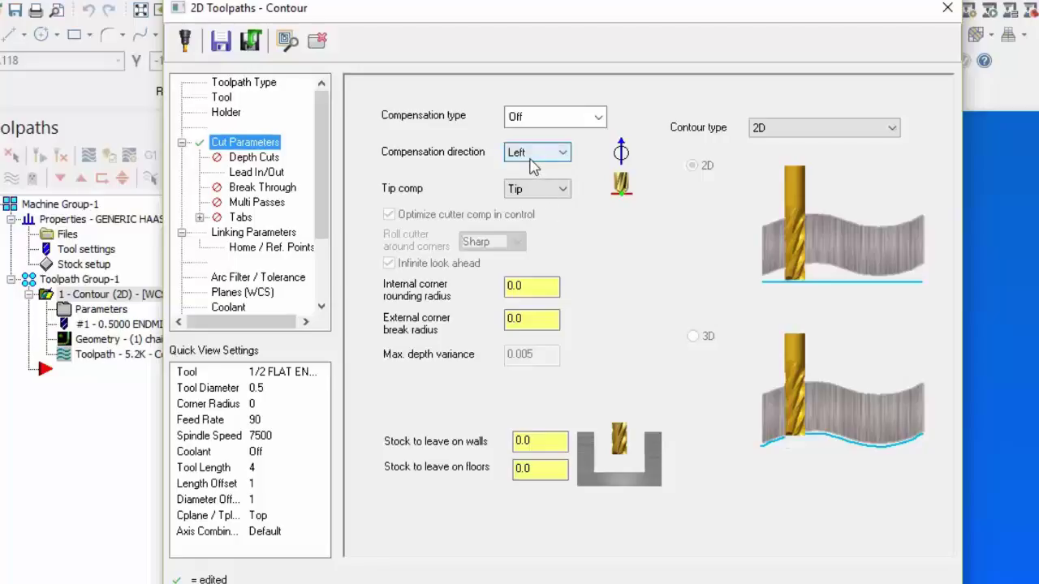
Try the Computer compensation type with the direction on Right and back on Left, and return the type to Off.
{"action": "left_click", "coordinate": [568, 117]}
{"action": "left_click", "coordinate": [533, 135]}
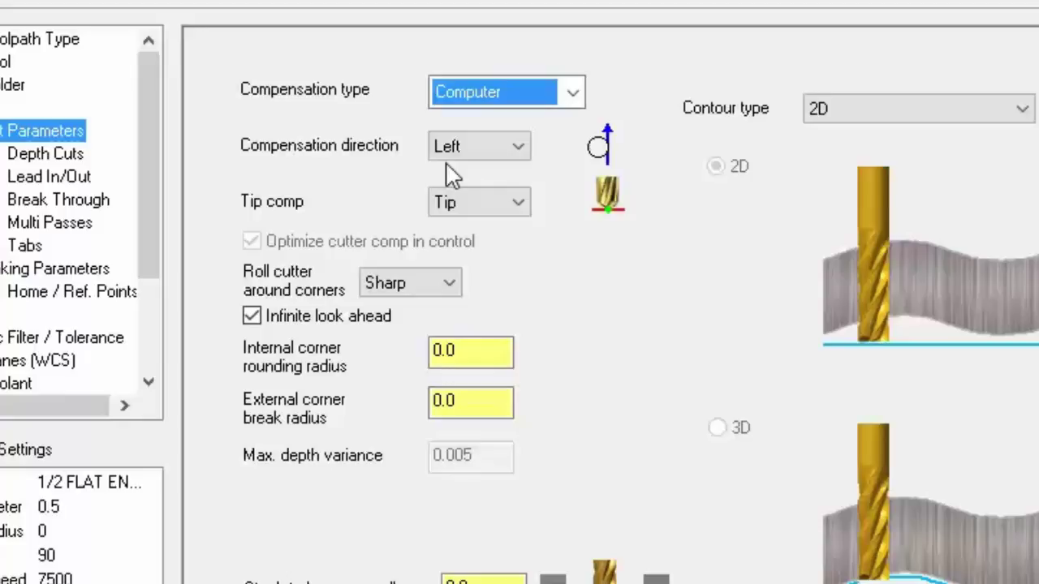
{"action": "left_click", "coordinate": [446, 146]}
{"action": "left_click", "coordinate": [454, 198]}
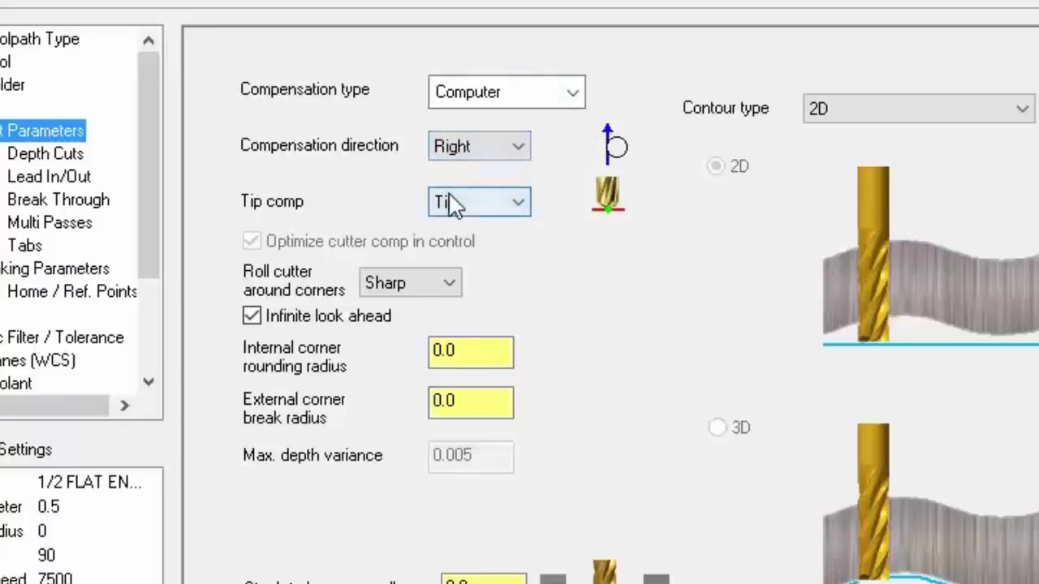
{"action": "left_click", "coordinate": [446, 147]}
{"action": "left_click", "coordinate": [447, 168]}
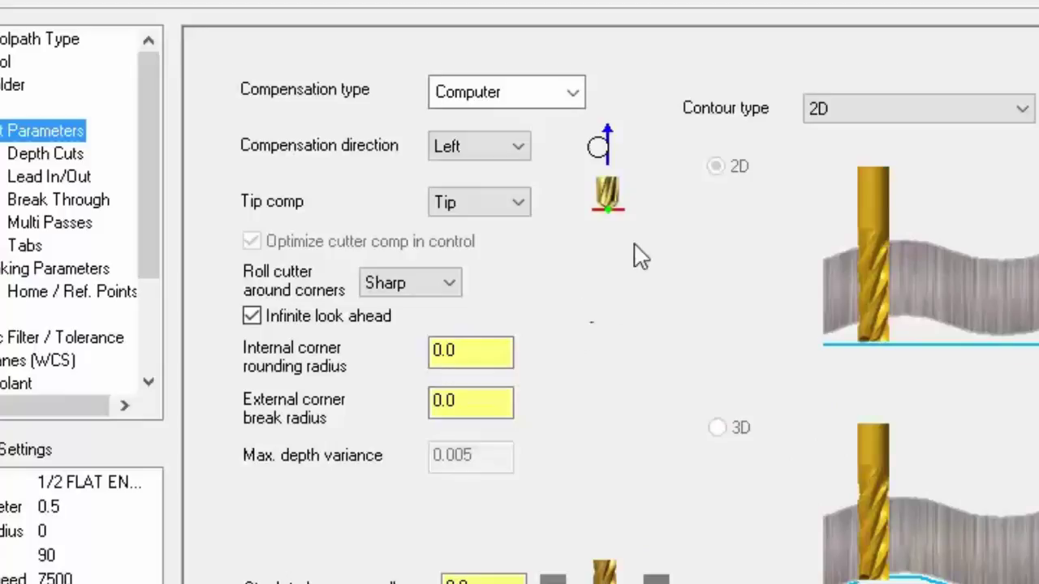
{"action": "left_click", "coordinate": [545, 91]}
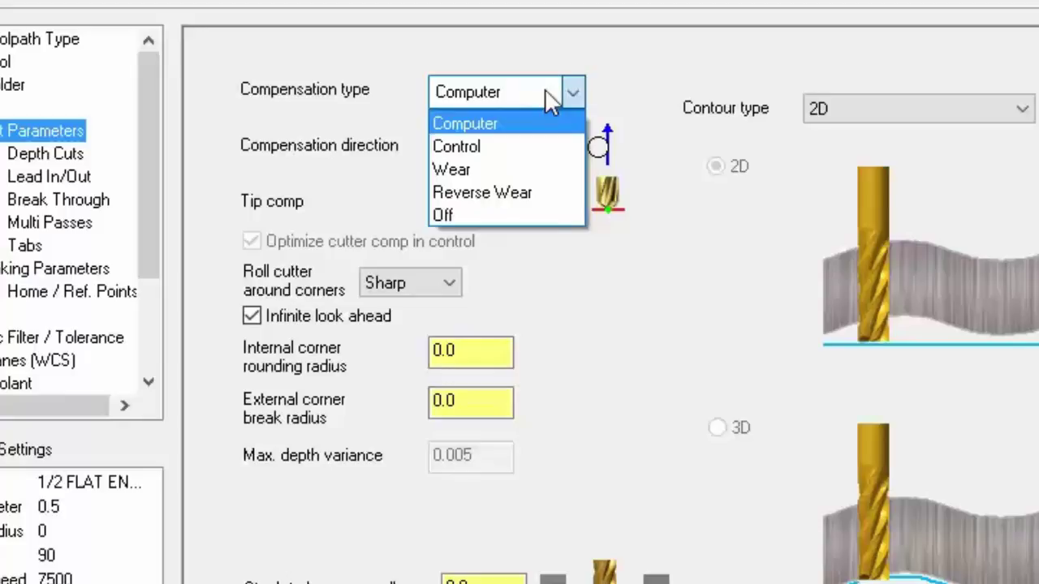
{"action": "left_click", "coordinate": [500, 216]}
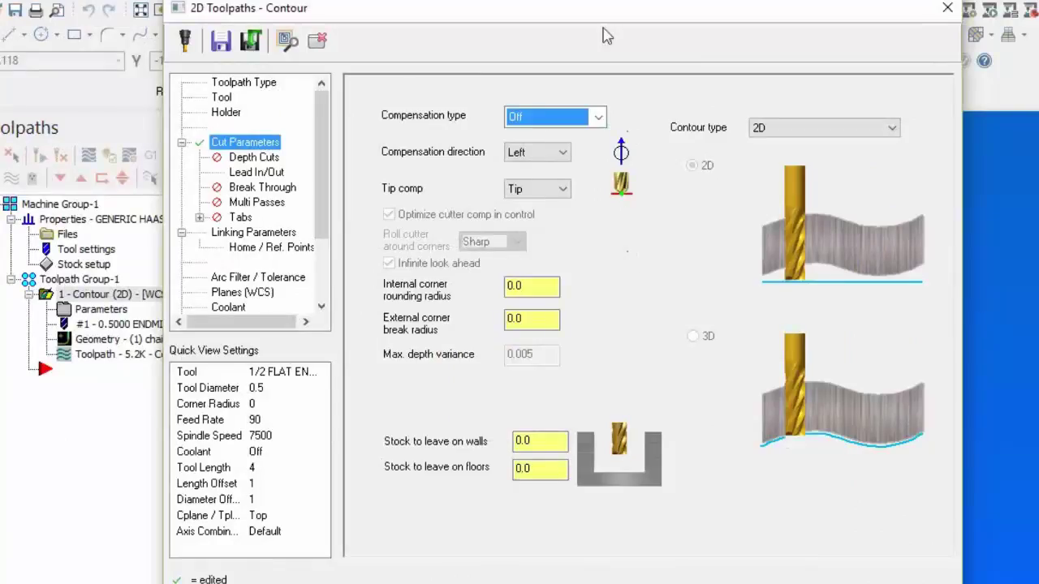
Set the contour's compensation type to Computer and regenerate the operation with its toolpath displayed.
{"action": "left_click", "coordinate": [542, 118]}
{"action": "left_click", "coordinate": [541, 139]}
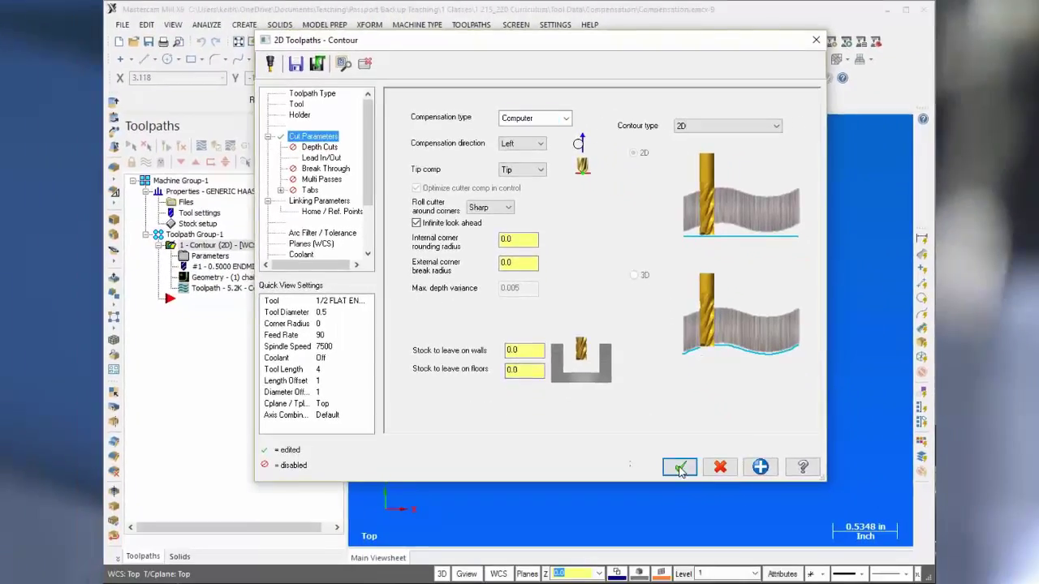
{"action": "left_click", "coordinate": [680, 469]}
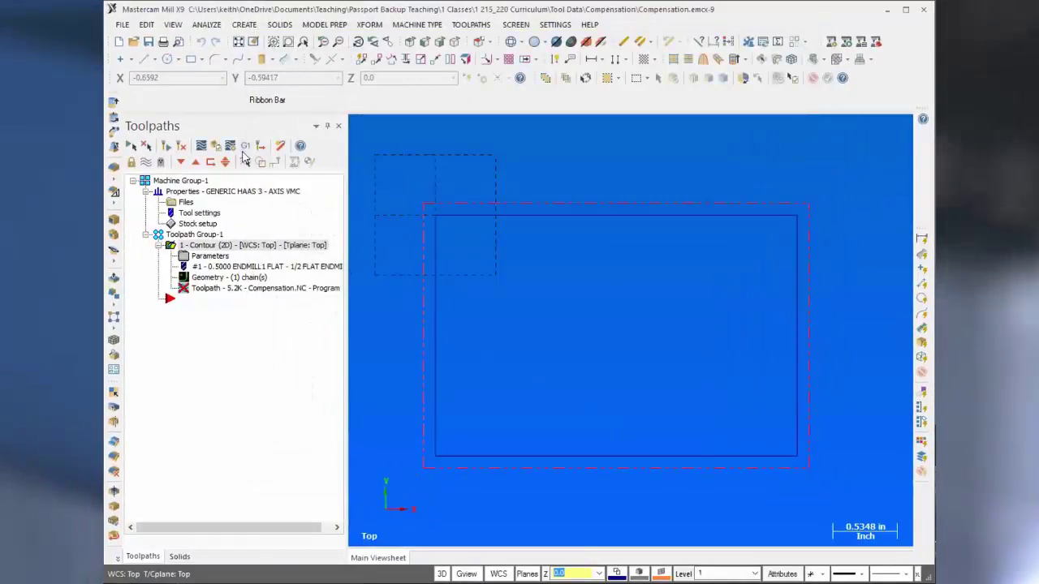
{"action": "left_click", "coordinate": [181, 146]}
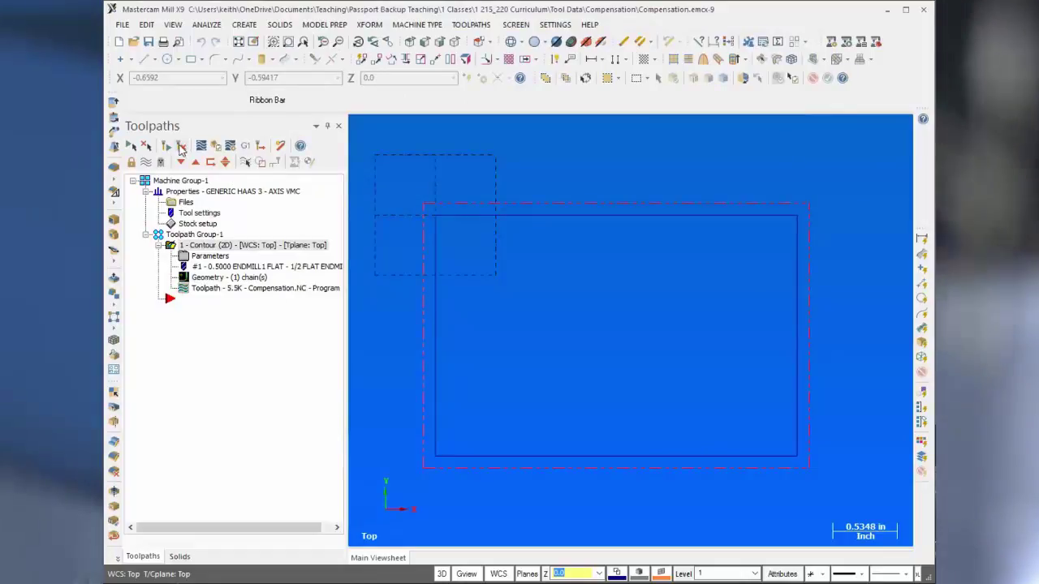
{"action": "left_click", "coordinate": [146, 163]}
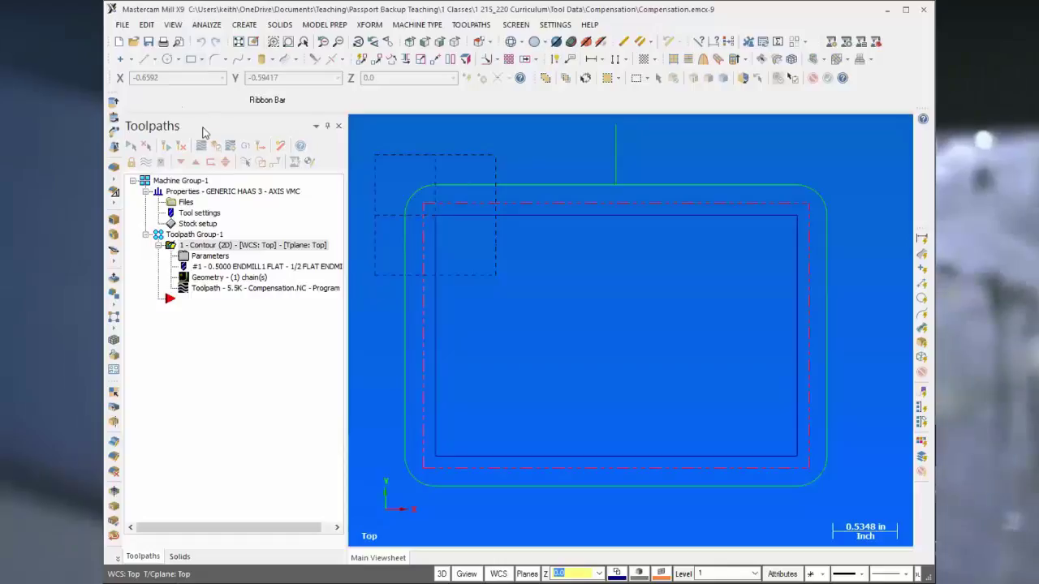
Post the computer-compensated contour to NC code and highlight block N170 with the Y.25 move.
{"action": "left_click", "coordinate": [246, 146]}
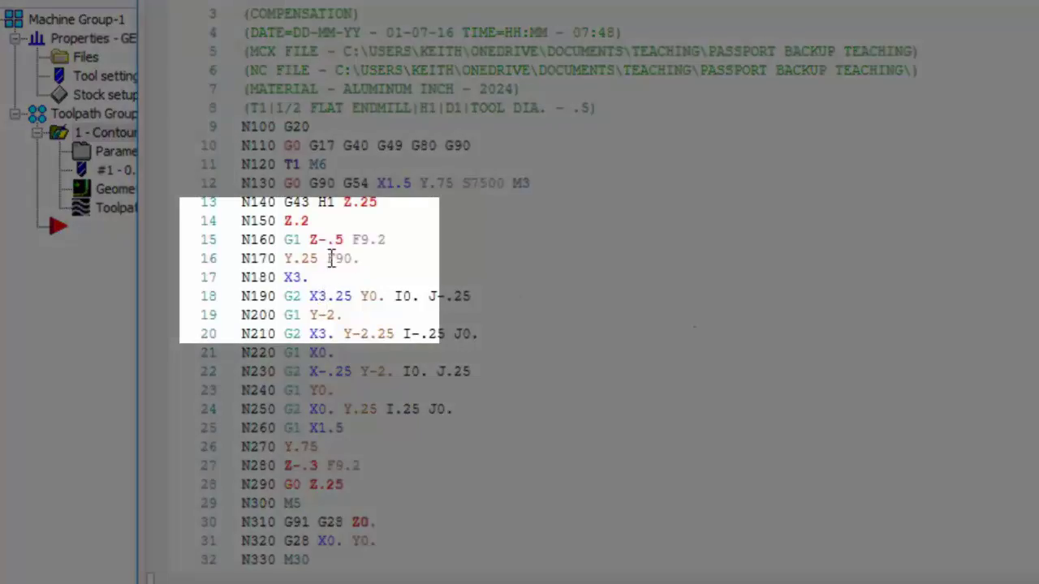
{"action": "left_click_drag", "start_coordinate": [367, 259], "coordinate": [241, 260]}
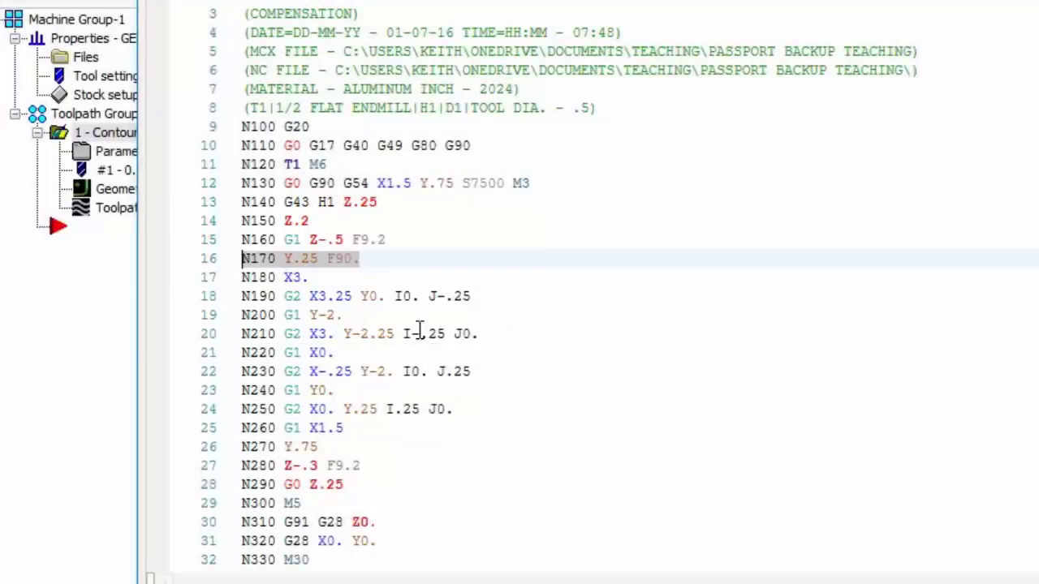
{"action": "left_click", "coordinate": [589, 297]}
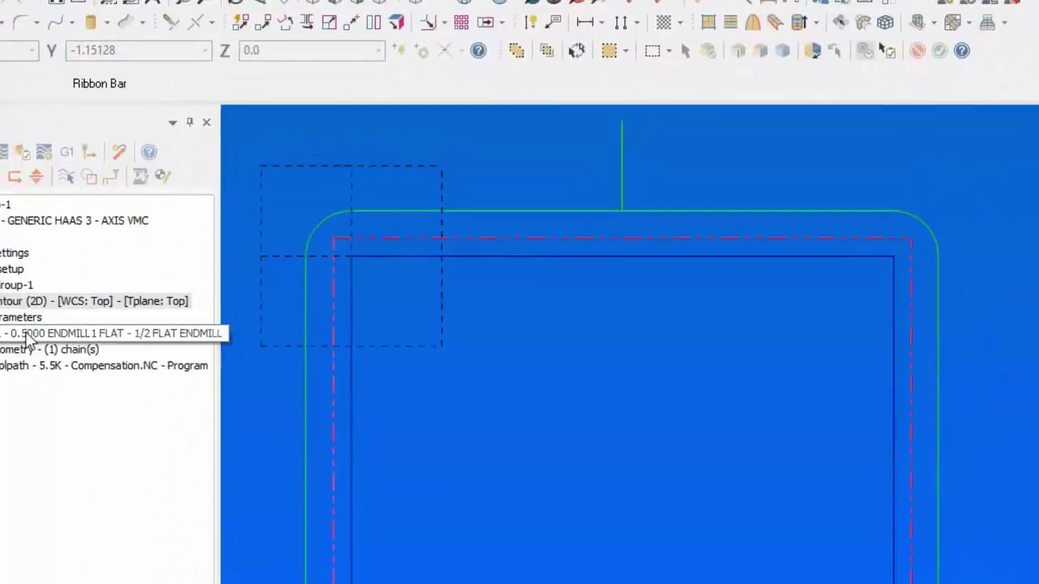
Change the contour's compensation type to Control and regenerate the toolpath.
{"action": "left_click", "coordinate": [25, 317]}
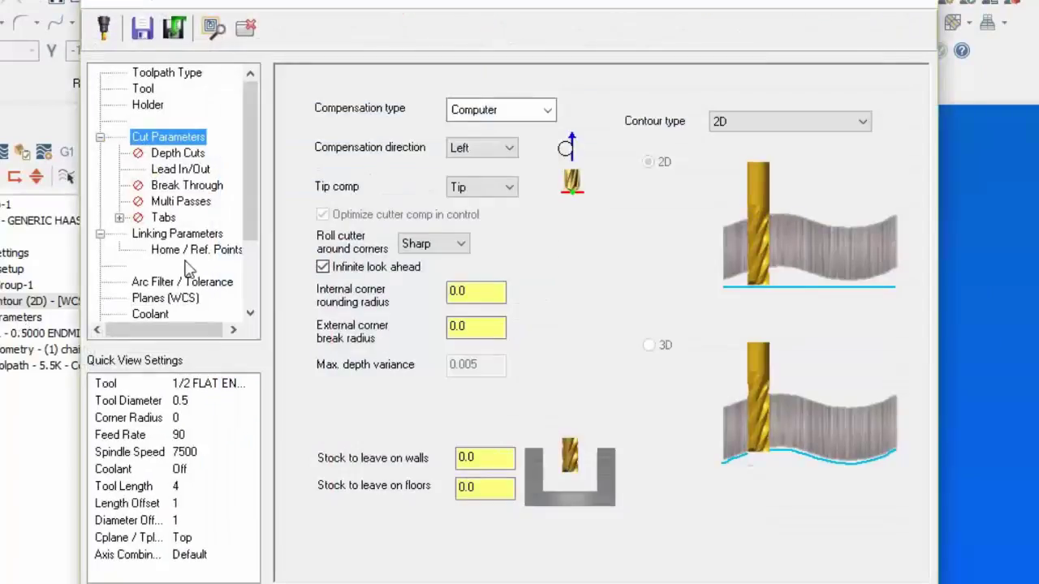
{"action": "left_click", "coordinate": [487, 111]}
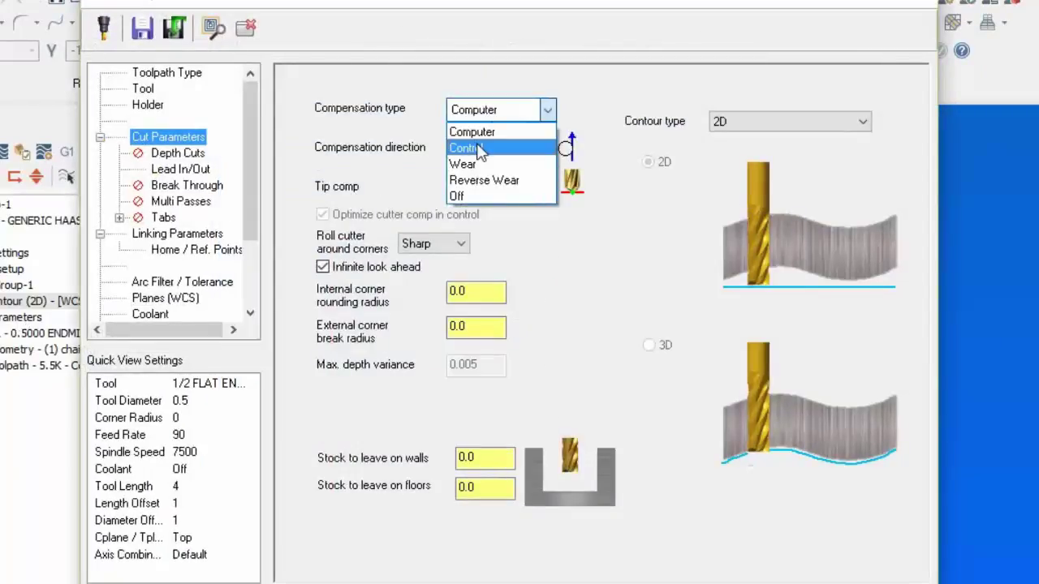
{"action": "left_click", "coordinate": [480, 149]}
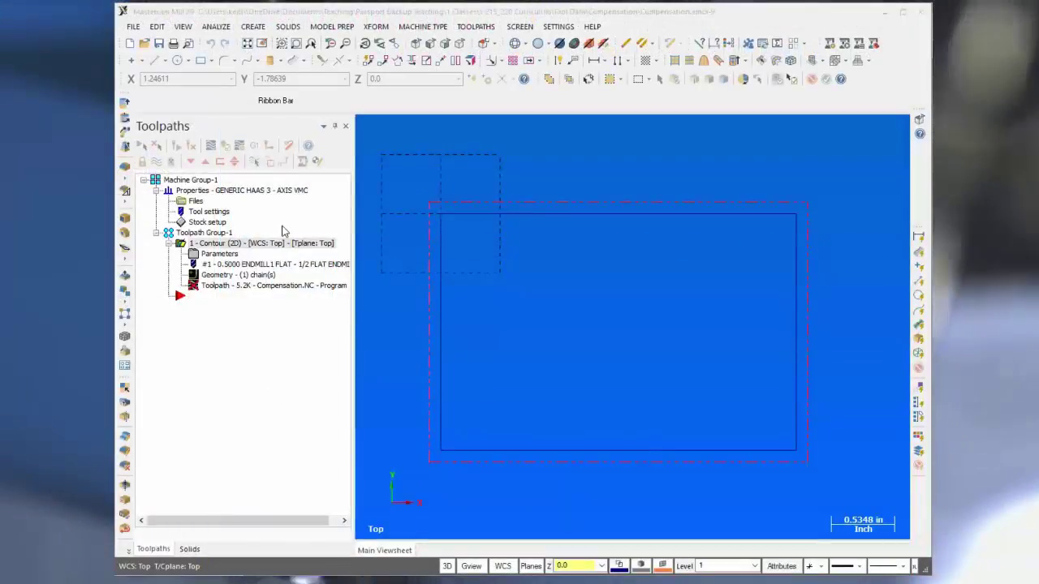
{"action": "left_click", "coordinate": [193, 148]}
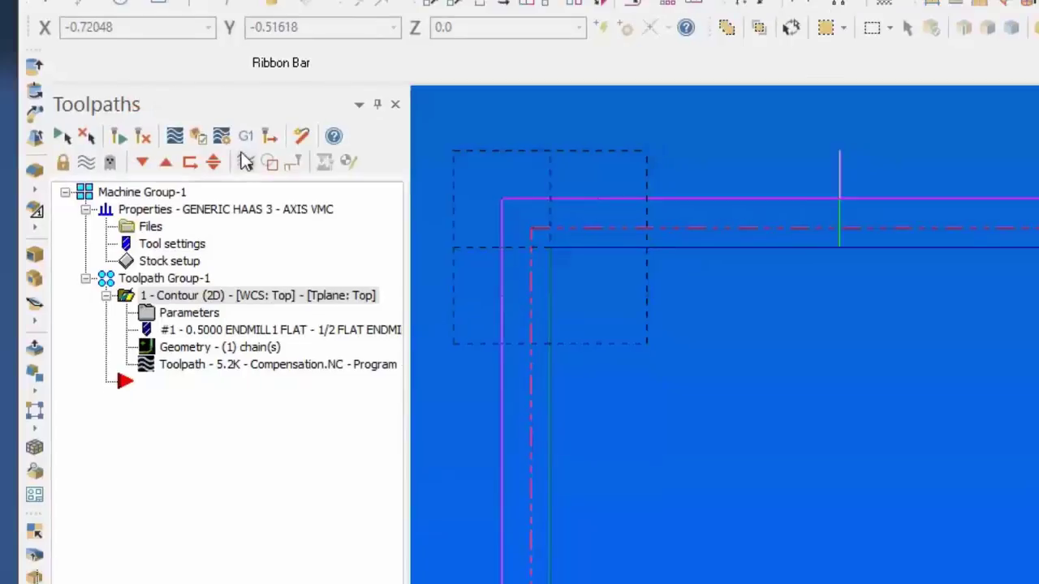
Post the control-compensated contour over the existing Control.NC file and highlight its N170 G41 D1 block.
{"action": "left_click", "coordinate": [246, 135]}
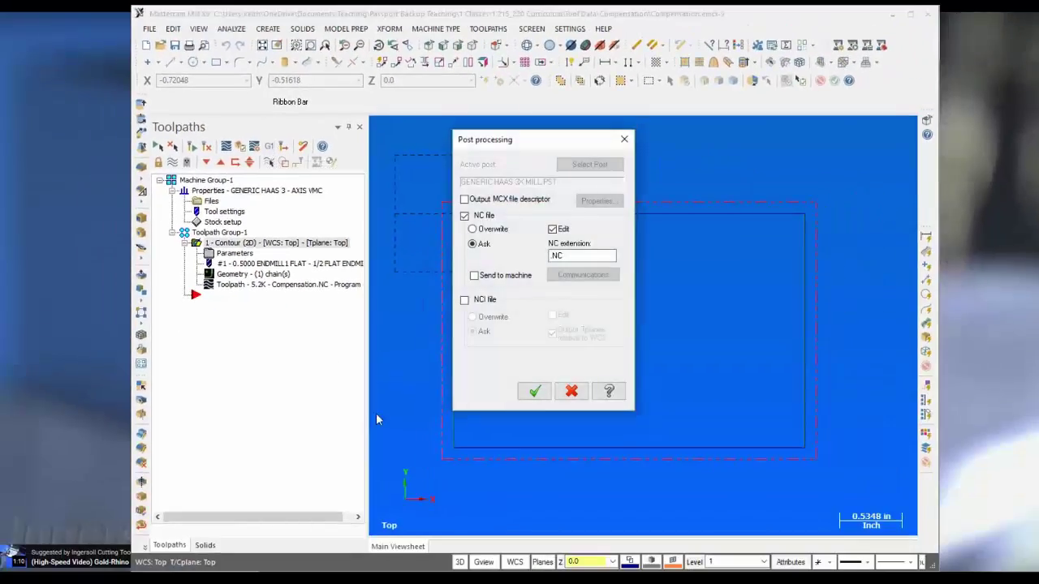
{"action": "left_click", "coordinate": [534, 393]}
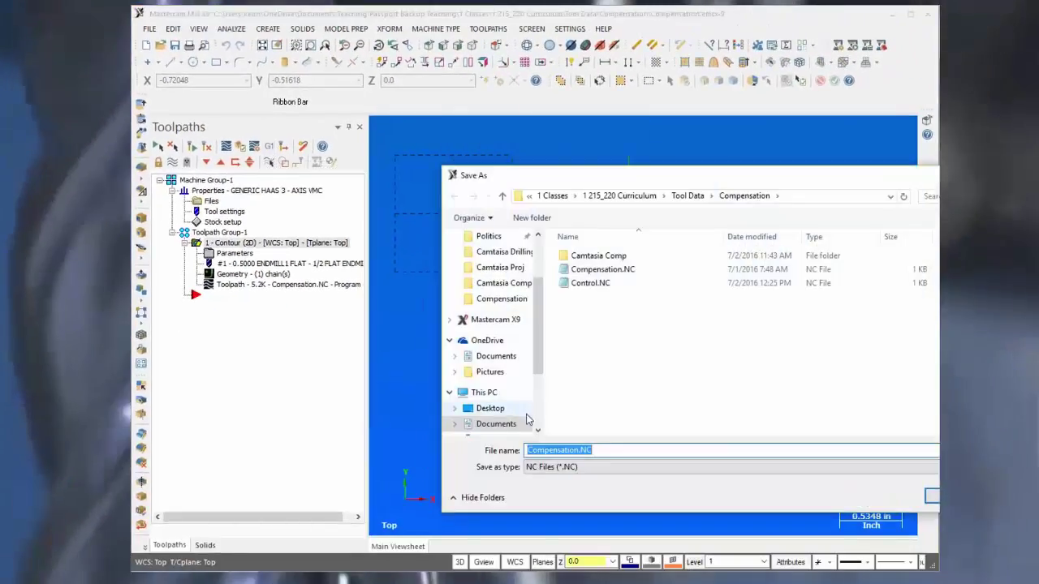
{"action": "left_click", "coordinate": [615, 284]}
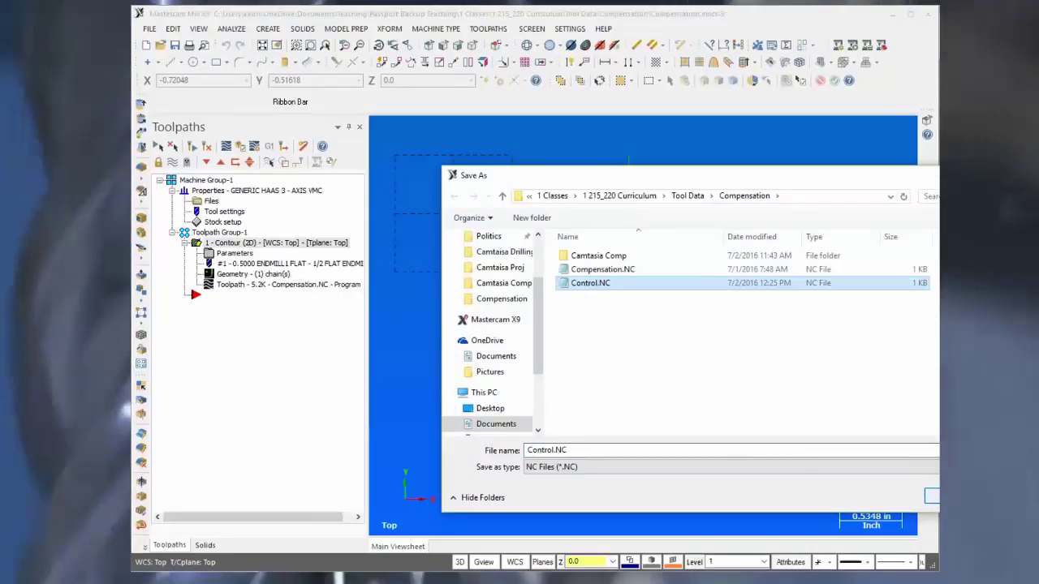
{"action": "key", "text": "Return"}
{"action": "left_click", "coordinate": [772, 346]}
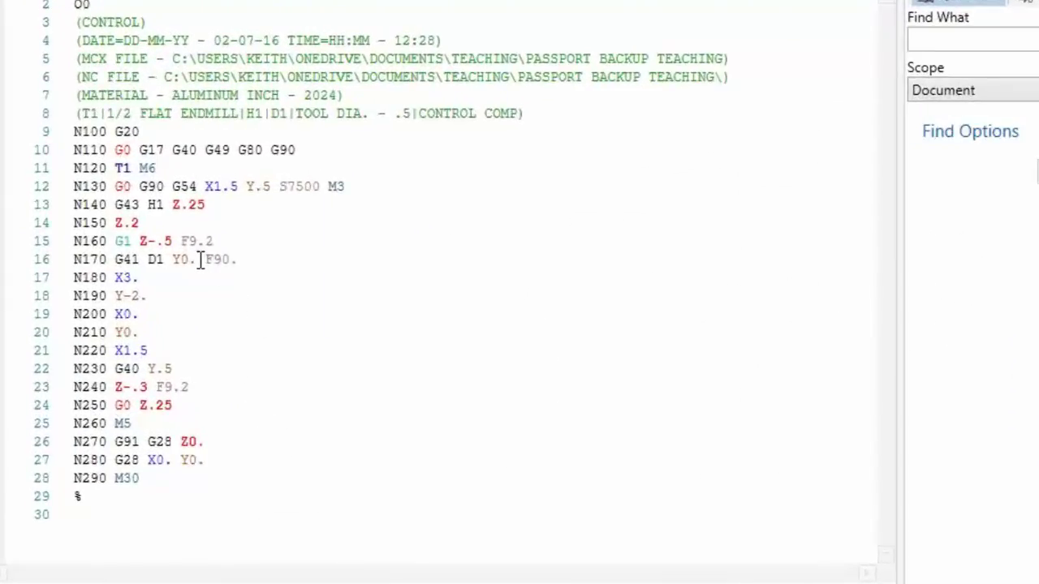
{"action": "left_click_drag", "start_coordinate": [251, 258], "coordinate": [72, 258]}
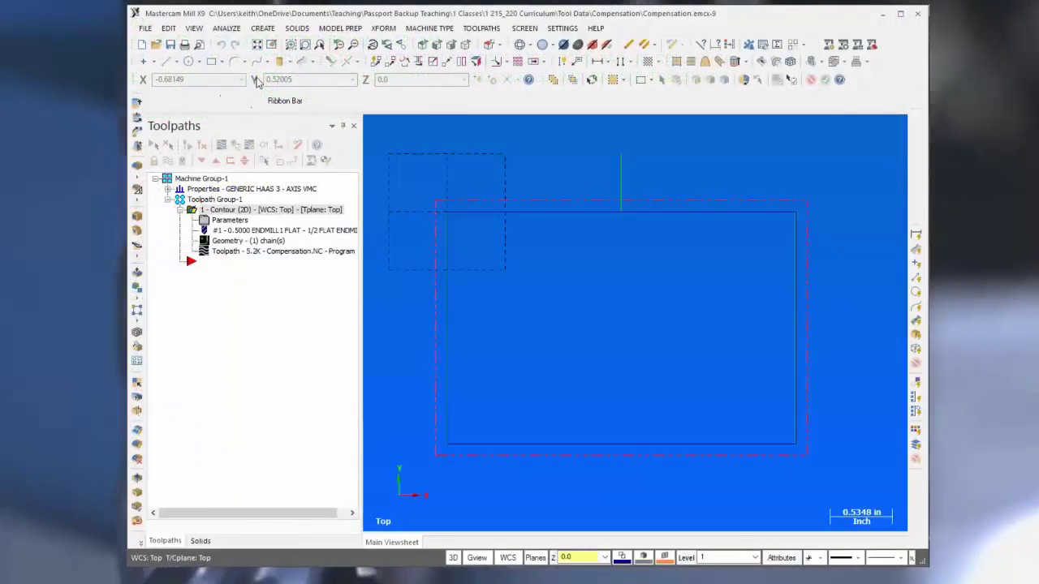
Change the contour's compensation type to Wear and regenerate the toolpath.
{"action": "left_click", "coordinate": [224, 220]}
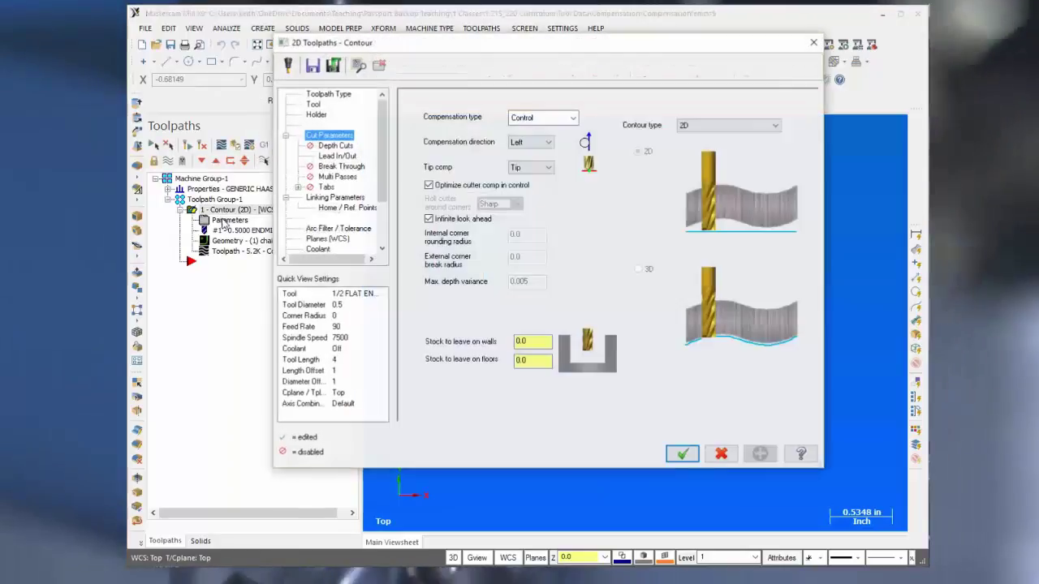
{"action": "left_click", "coordinate": [572, 118]}
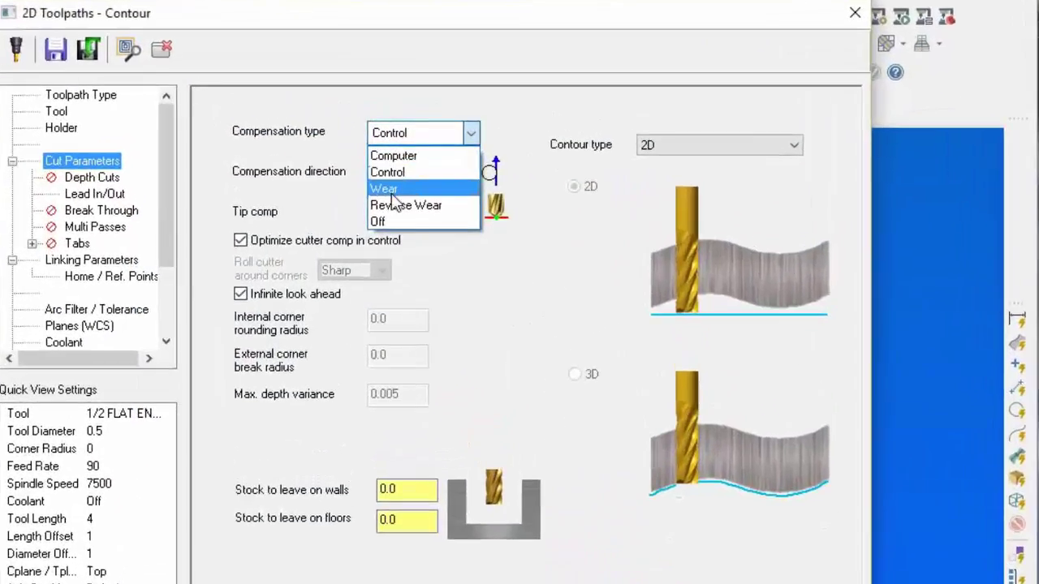
{"action": "left_click", "coordinate": [520, 152]}
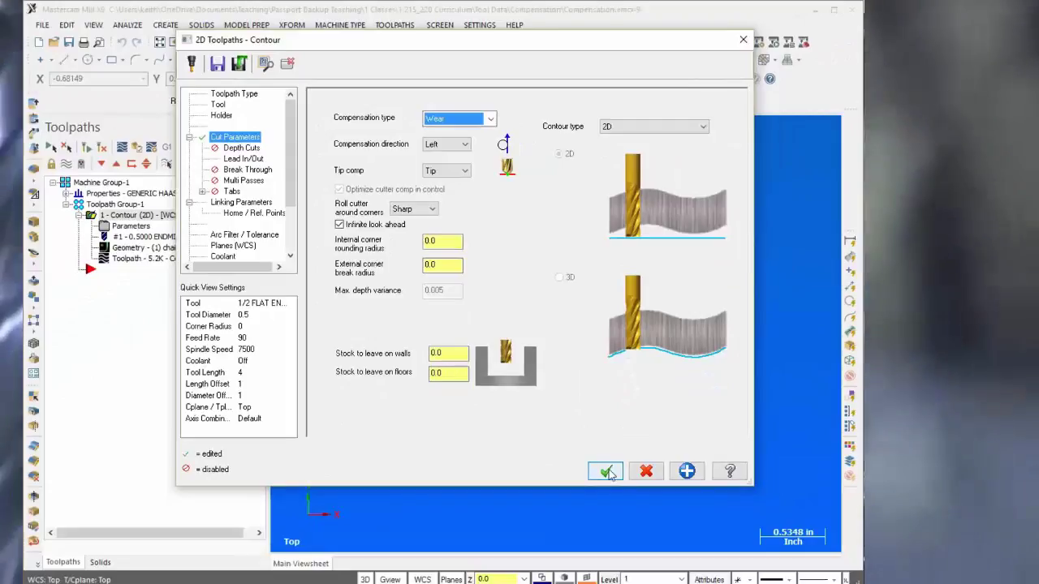
{"action": "left_click", "coordinate": [614, 469]}
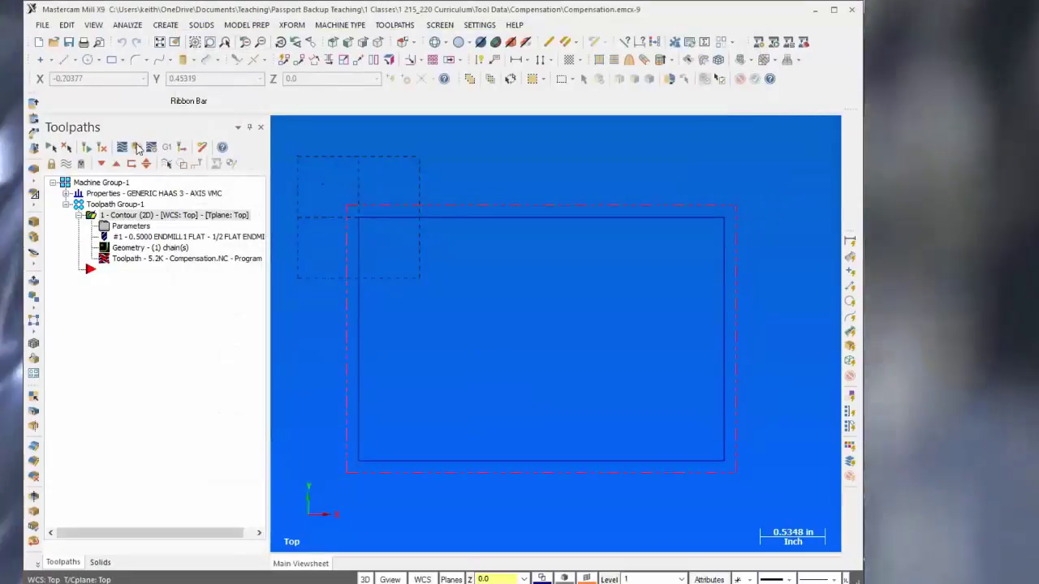
{"action": "left_click", "coordinate": [102, 148]}
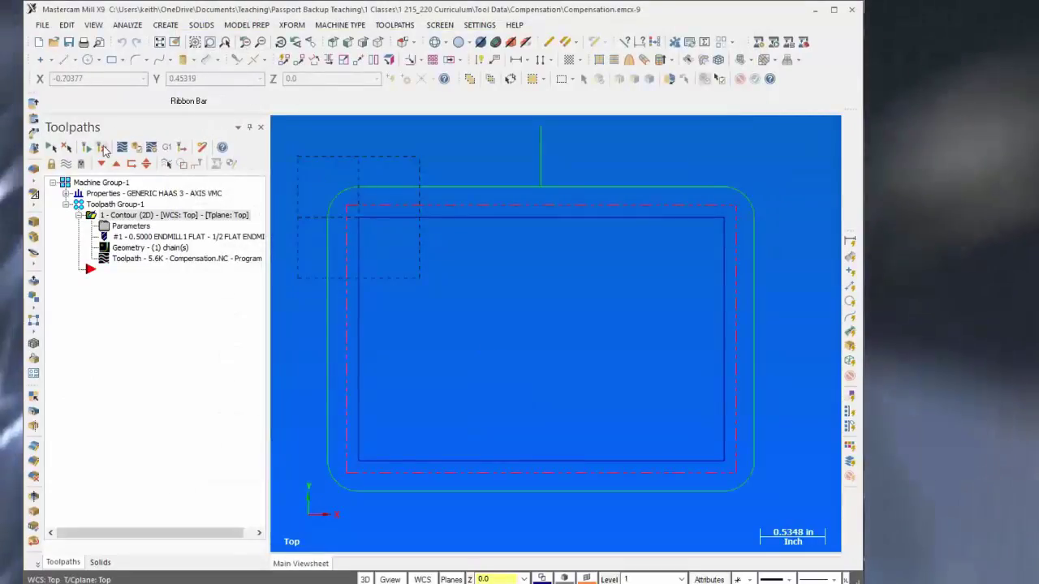
Post the wear-compensated contour to a new NC file named Wear in the Compensation folder.
{"action": "left_click", "coordinate": [167, 147]}
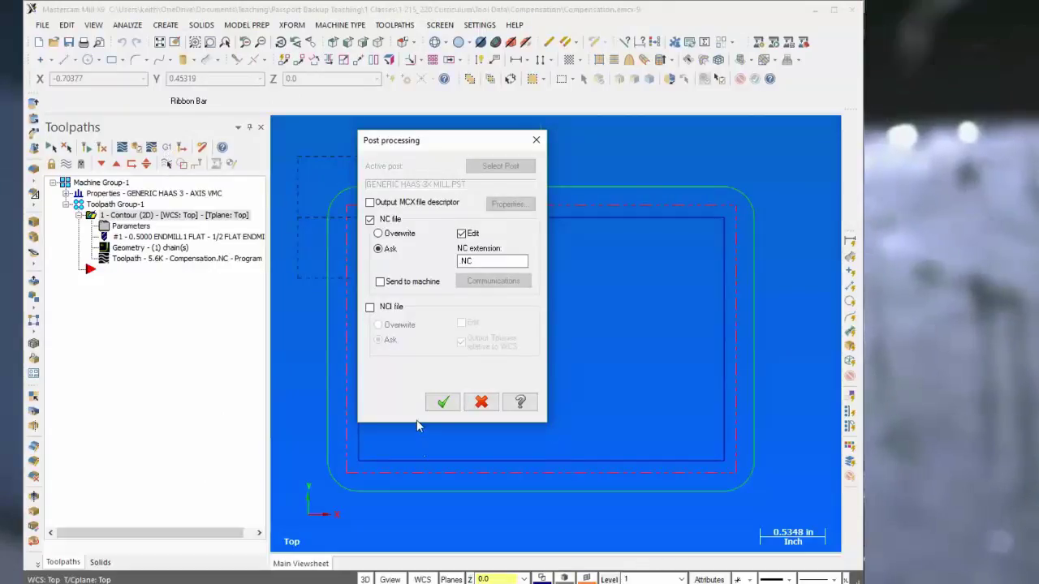
{"action": "left_click", "coordinate": [442, 402]}
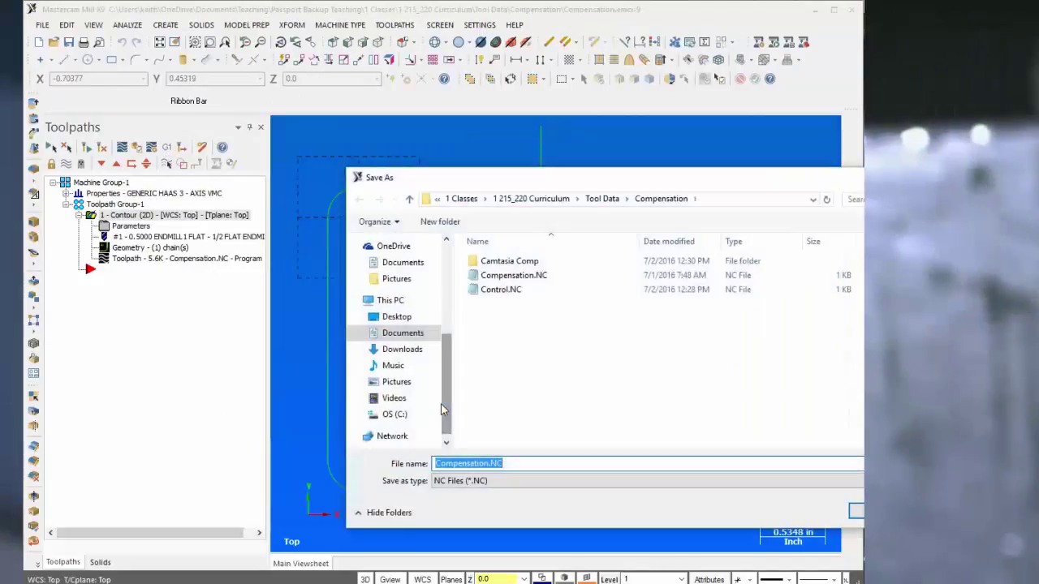
{"action": "type", "text": "Pnew"}
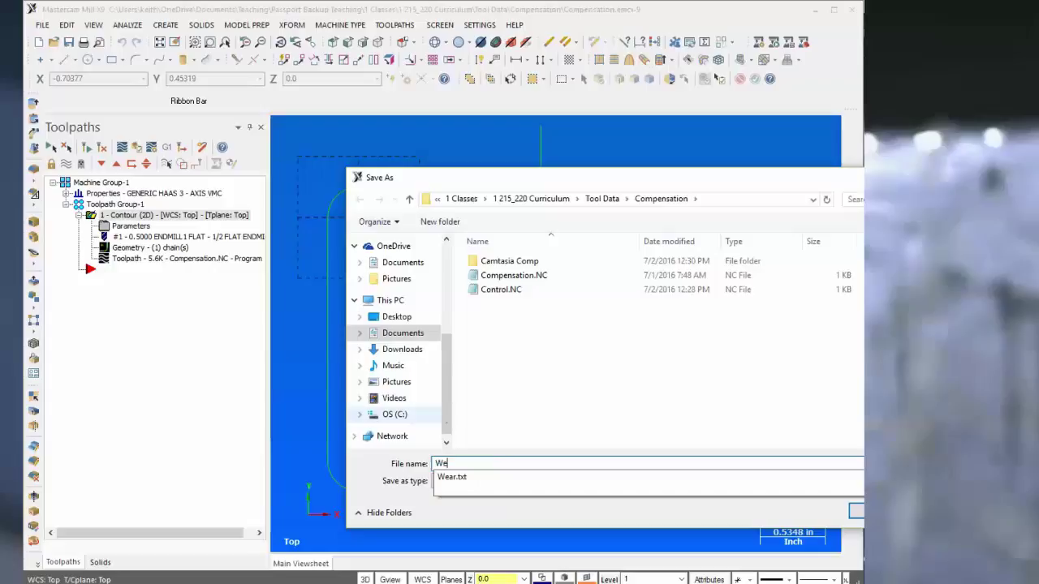
{"action": "key", "text": "Return"}
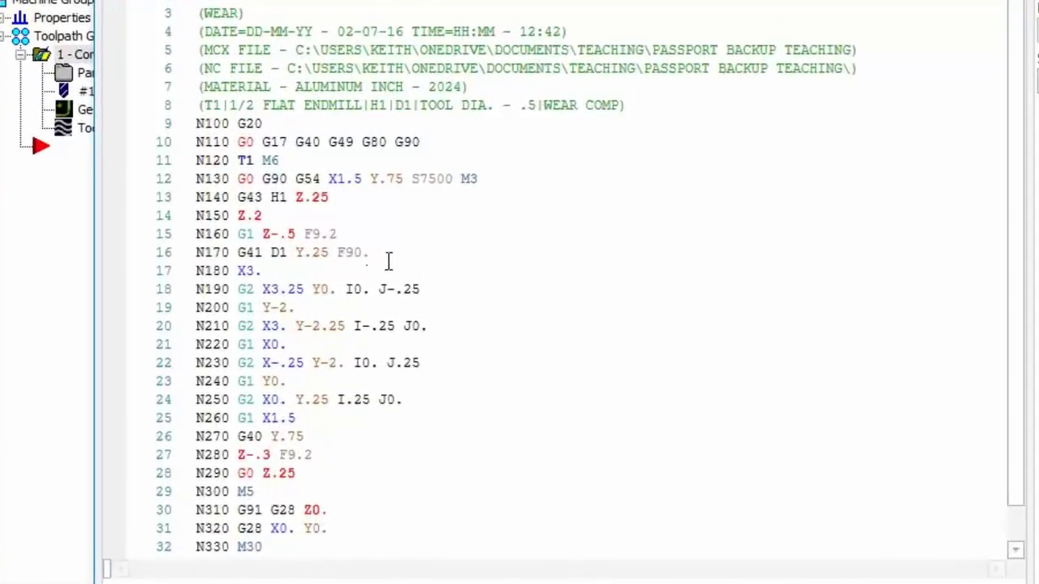
Highlight block N170 with G41 D1 Y.25 in the wear-compensated code to examine it, and close the code editor.
{"action": "left_click", "coordinate": [329, 268]}
{"action": "left_click_drag", "start_coordinate": [197, 270], "coordinate": [190, 257]}
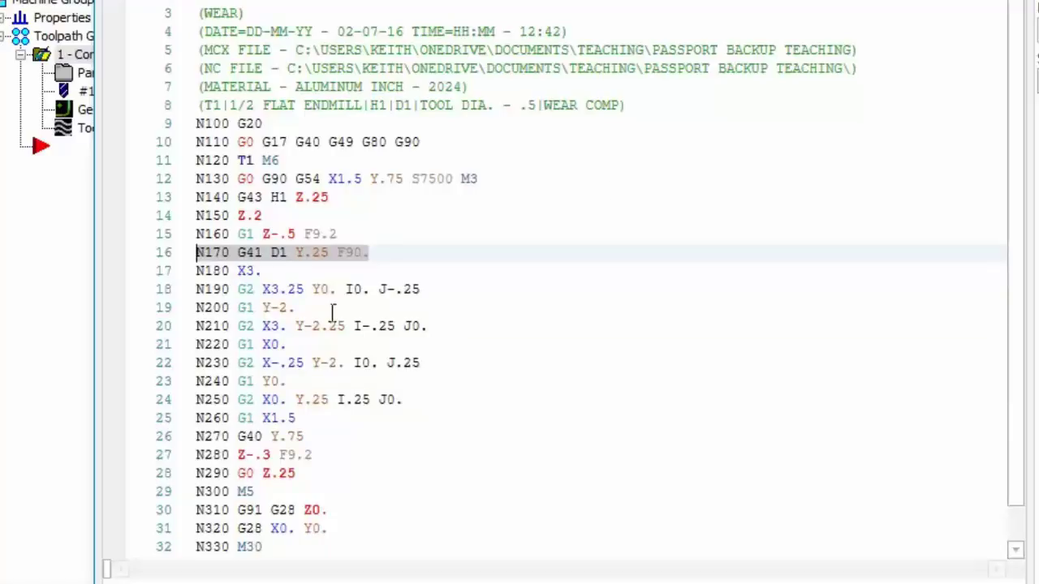
{"action": "left_click", "coordinate": [265, 254]}
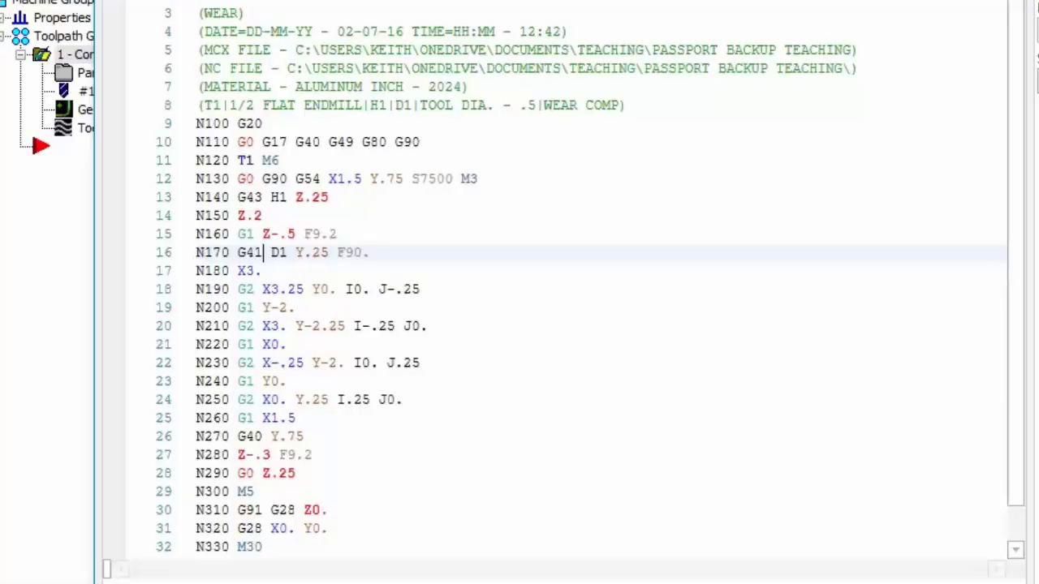
{"action": "key", "text": "alt+F4"}
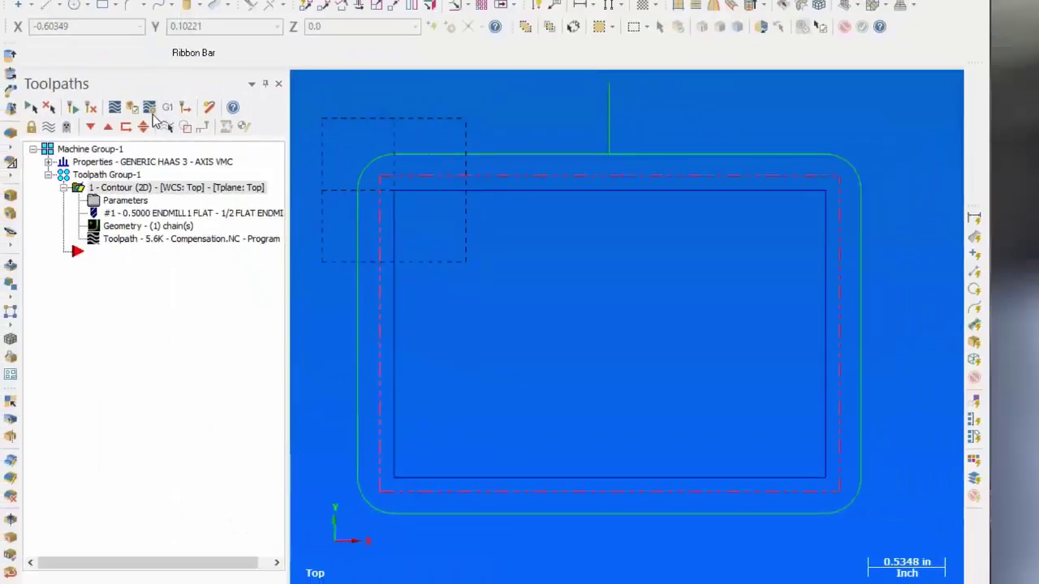
Open the 2D contour's cut parameters and show the available compensation types.
{"action": "left_click", "coordinate": [122, 208]}
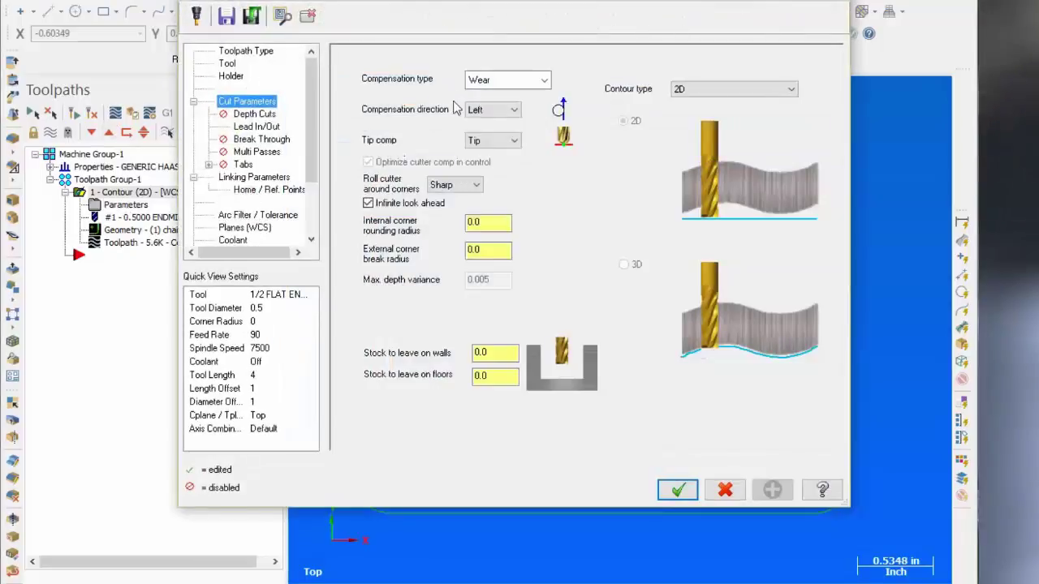
{"action": "left_click", "coordinate": [475, 81]}
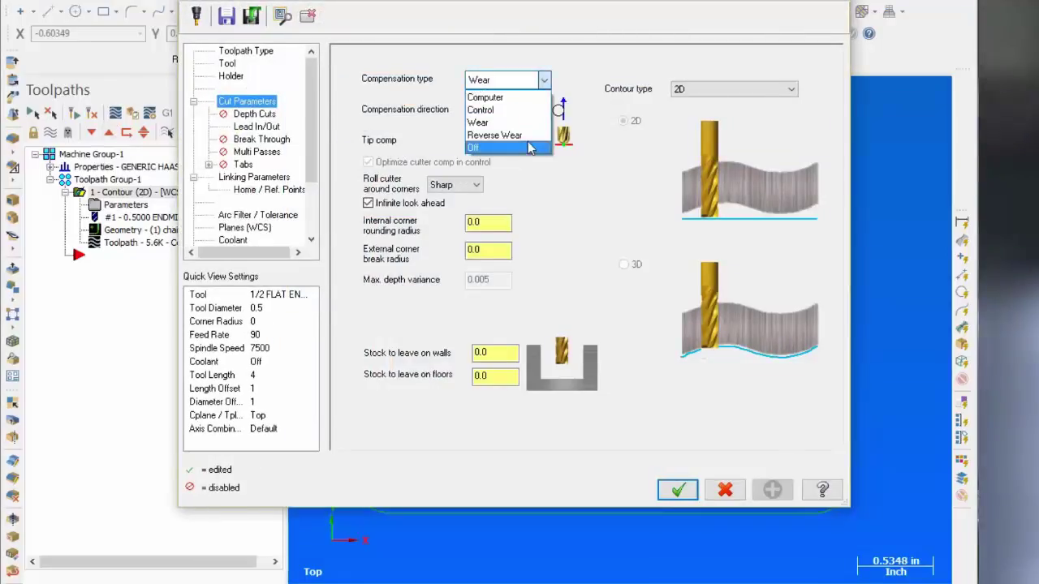